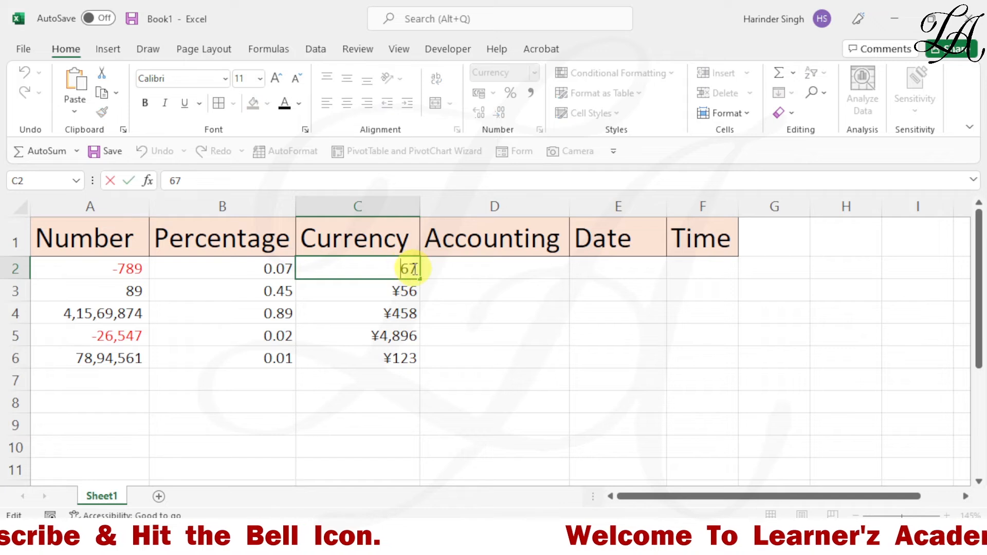
Change the first value in the Currency column, cell C2, to -67.
text(-)
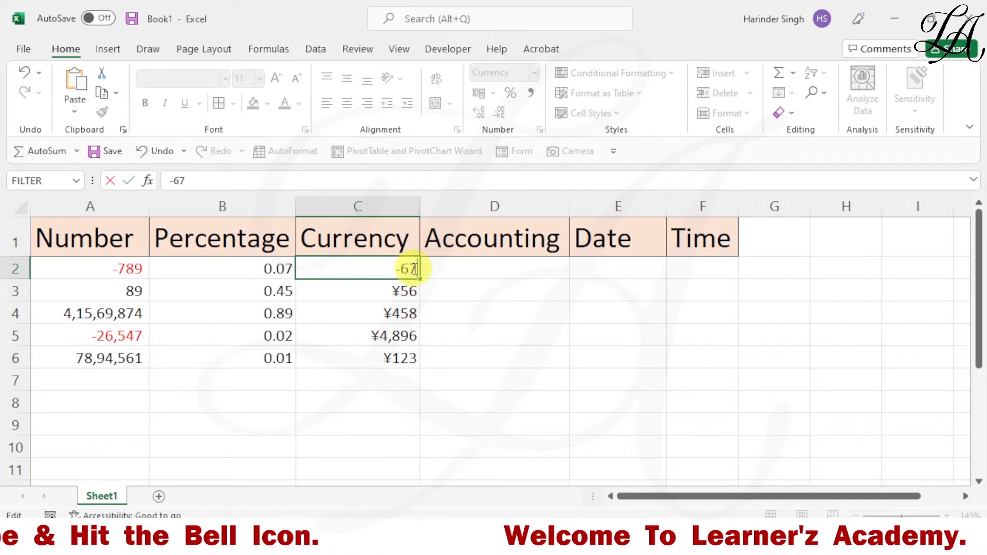
click(399, 292)
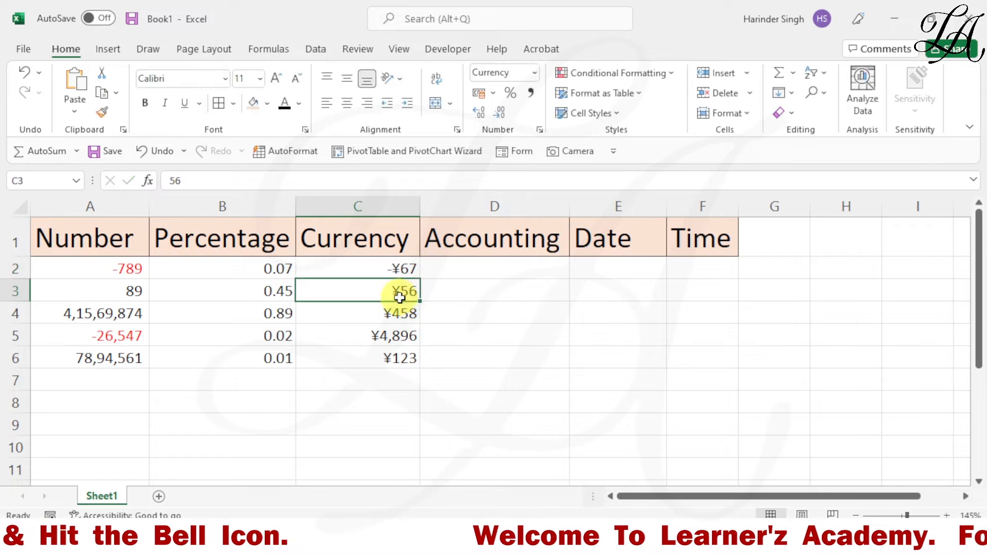
click(401, 339)
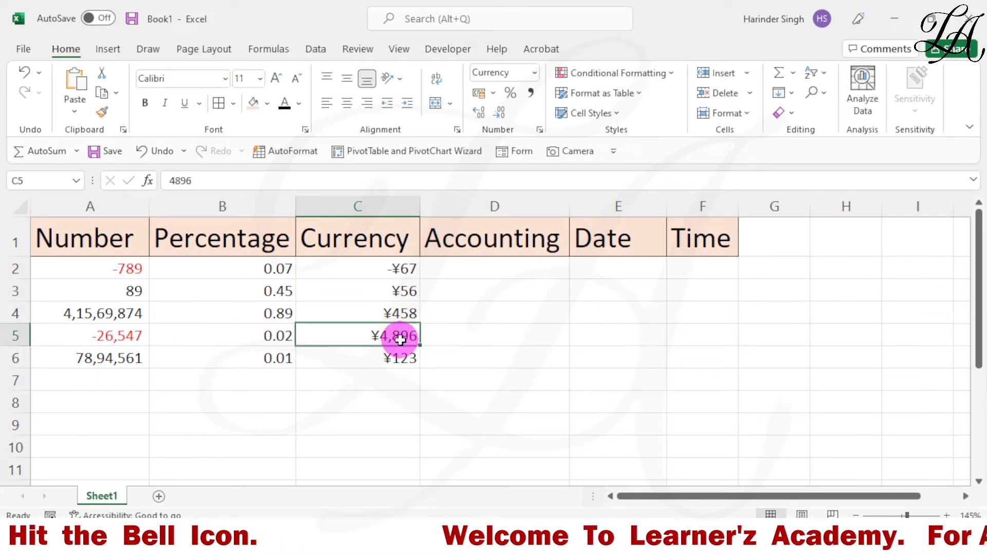
double_click(401, 339)
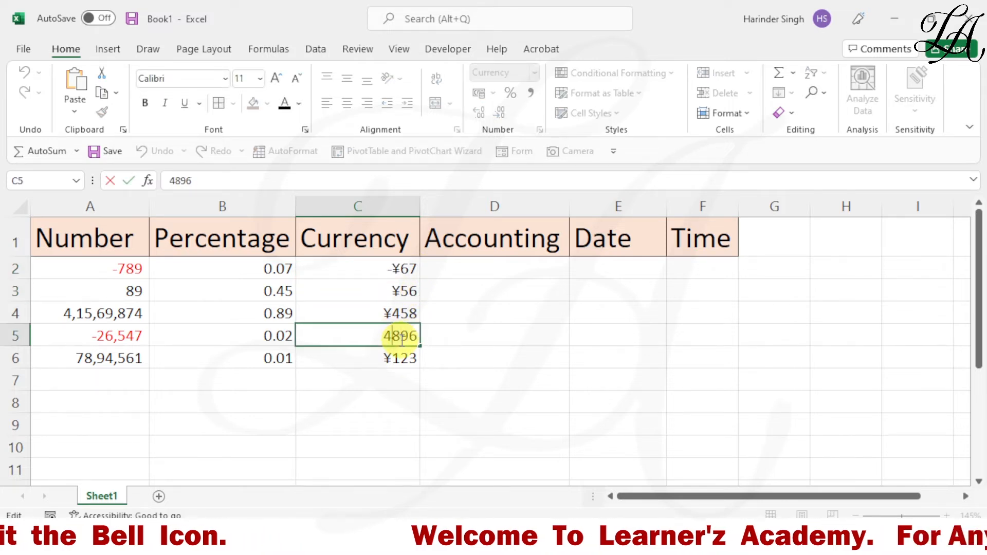
text(-)
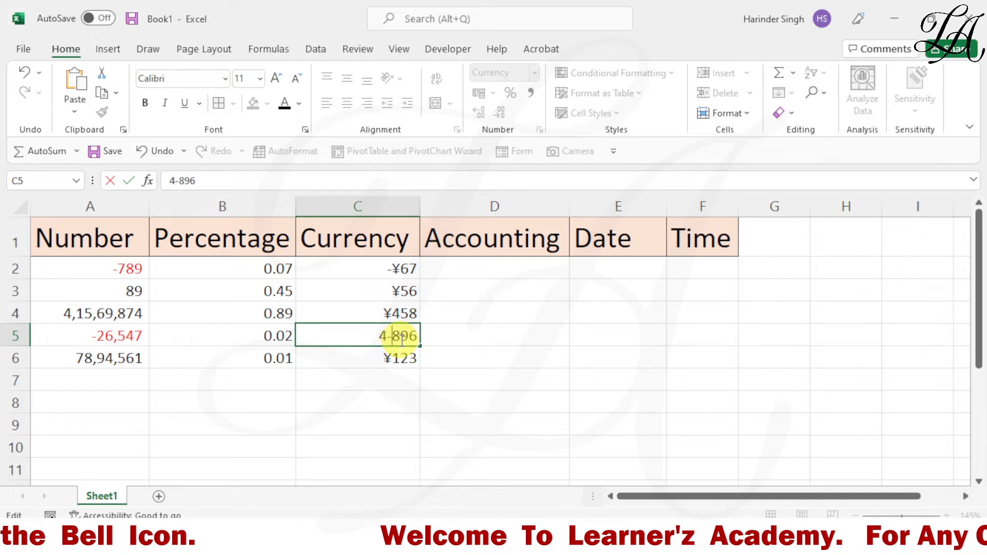
key(BackSpace)
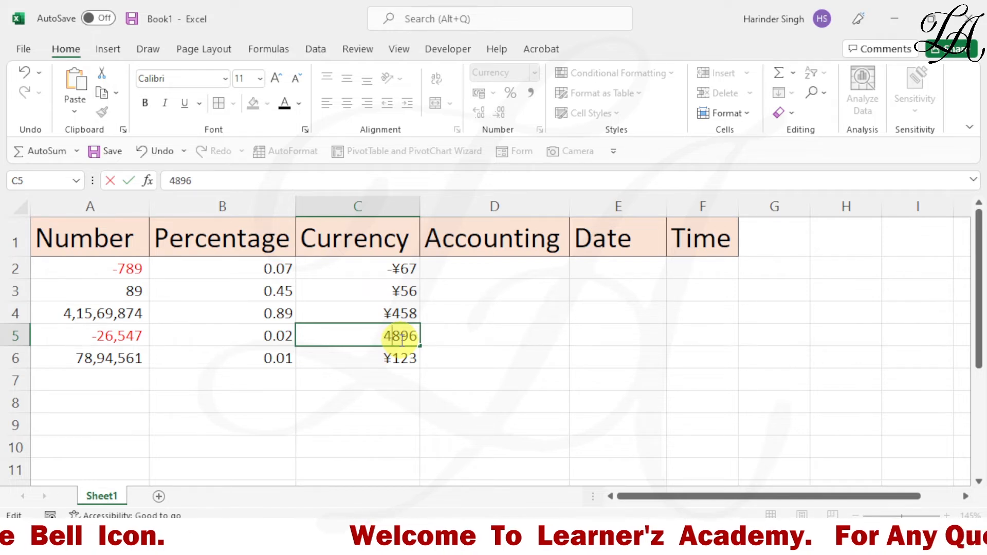
text(-)
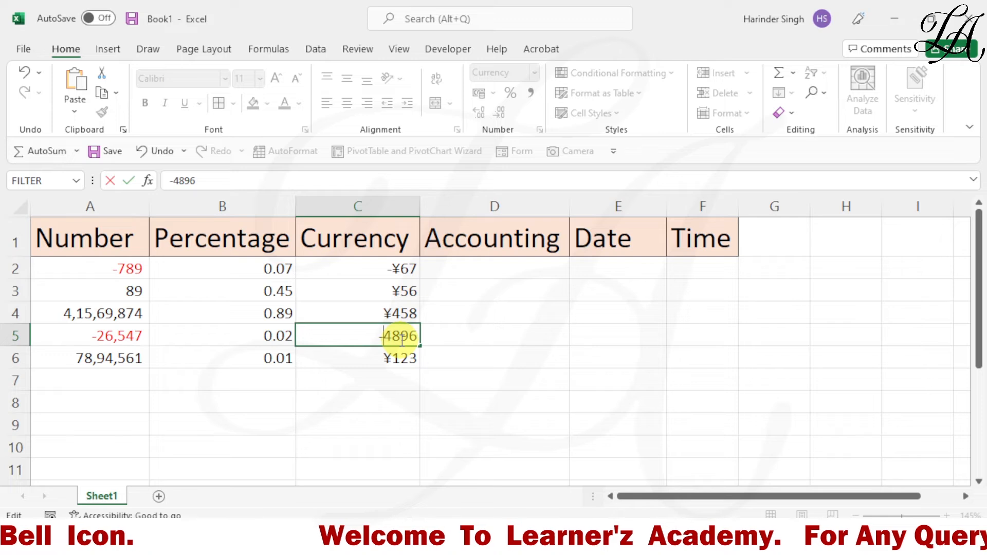
key(Home)
text(=)
click(389, 359)
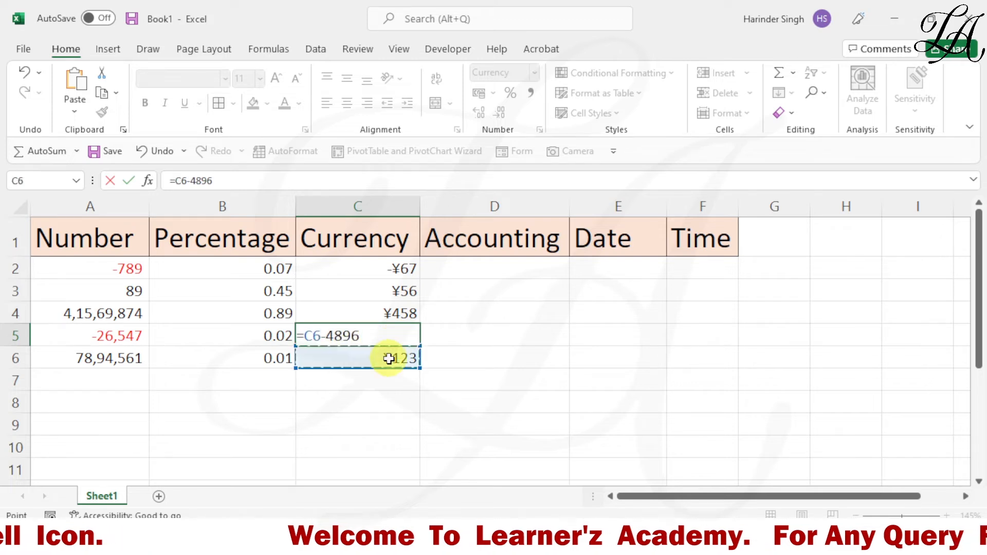
key(BackSpace)
key(BackSpace)
key(BackSpace)
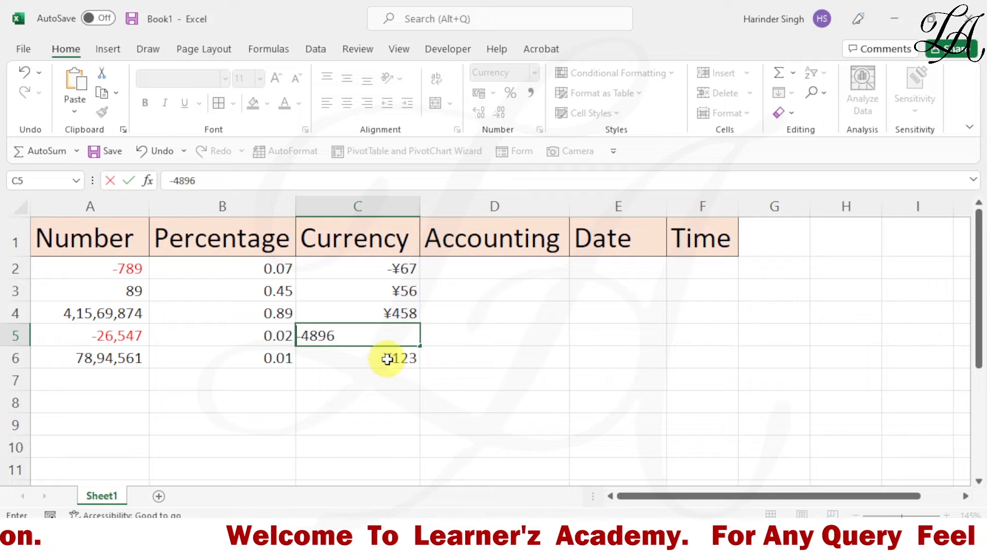
text(=)
click(387, 359)
key(BackSpace)
key(BackSpace)
key(BackSpace)
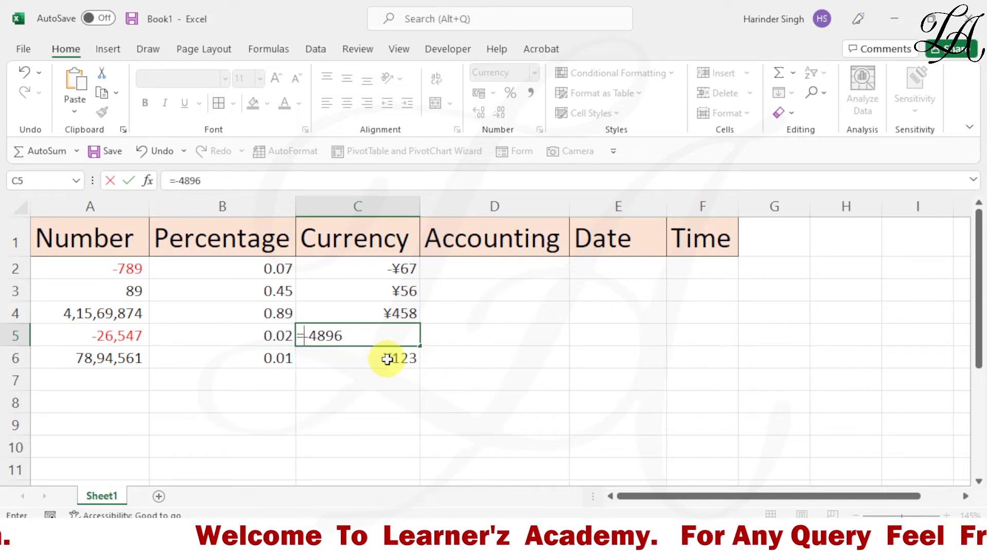
Replace the content of cell C5 in the Currency column with -78.
drag(394, 340, 253, 335)
text(-78)
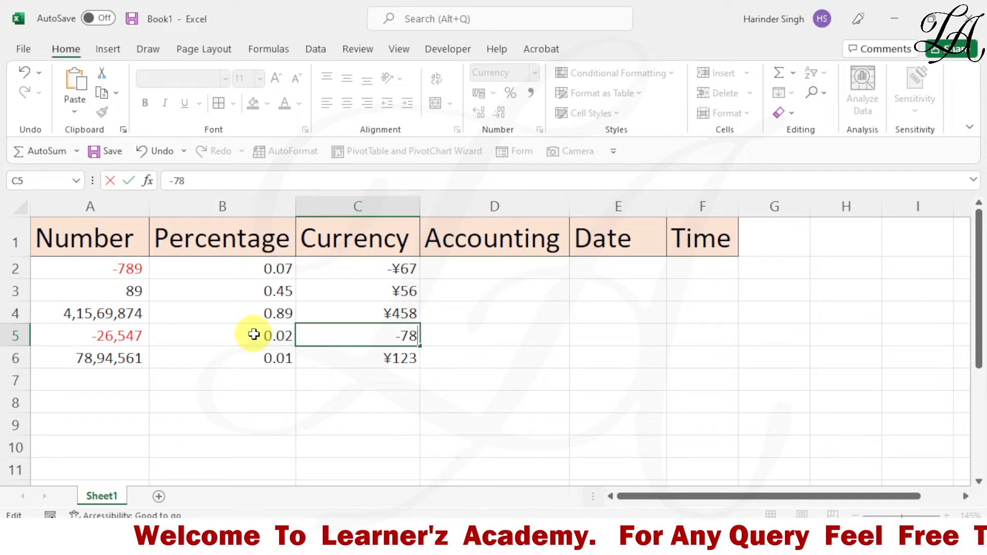
click(357, 359)
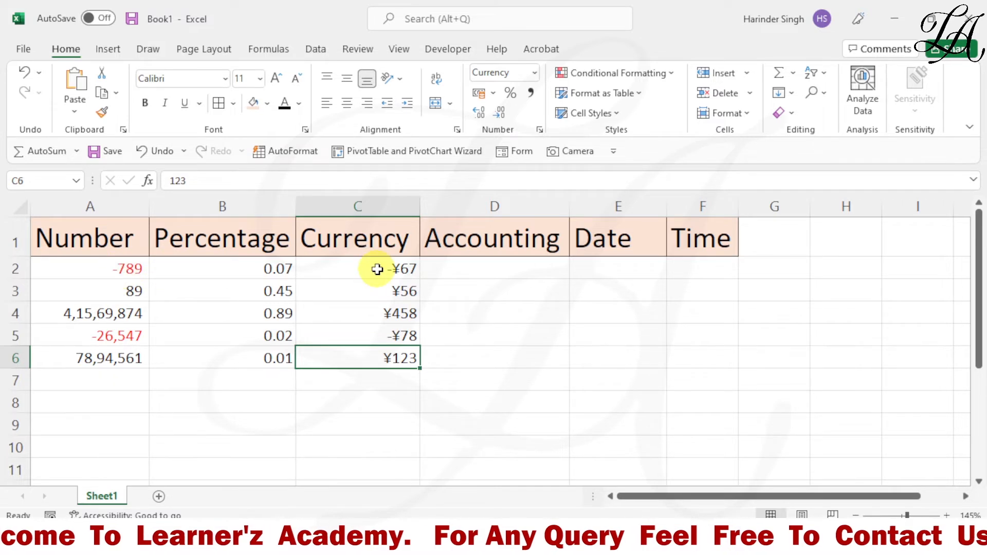
Format the Currency values in C2:C6 to show negative numbers in the red ¥-1,234 style.
drag(377, 269, 379, 350)
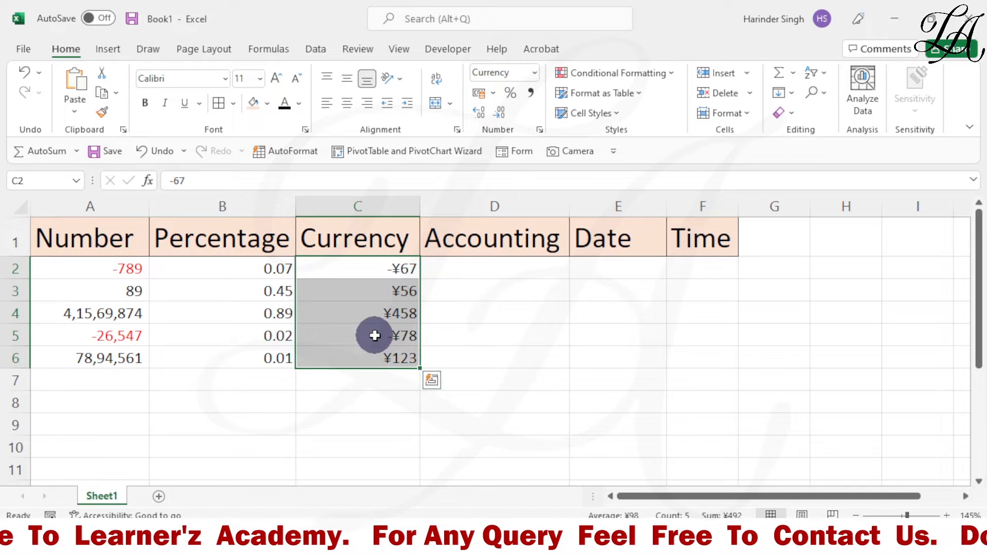
right_click(376, 337)
click(424, 442)
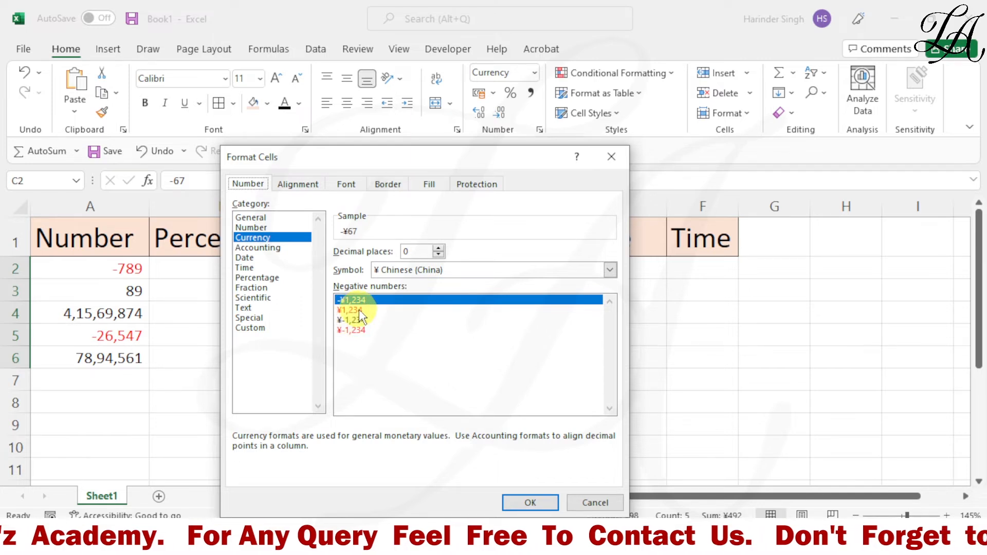
click(355, 309)
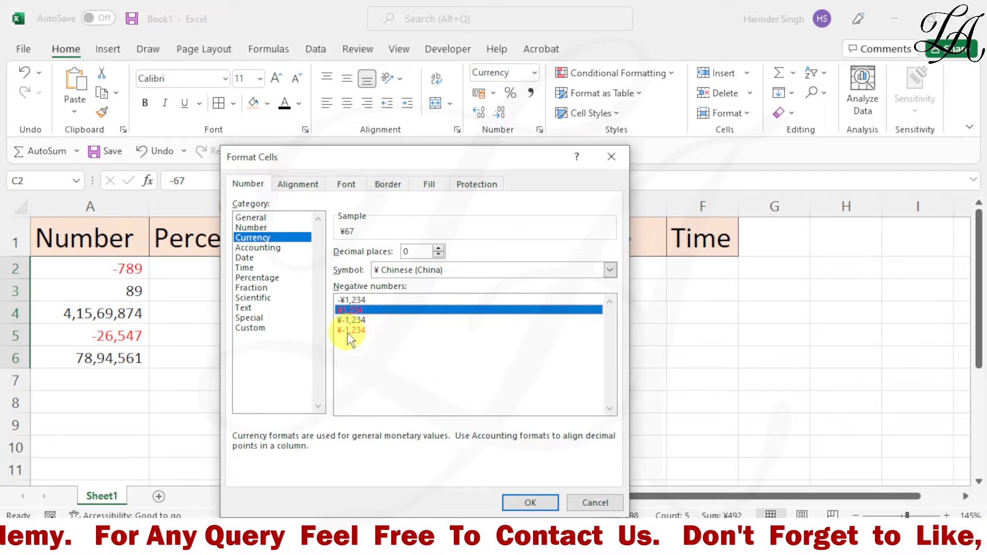
click(359, 330)
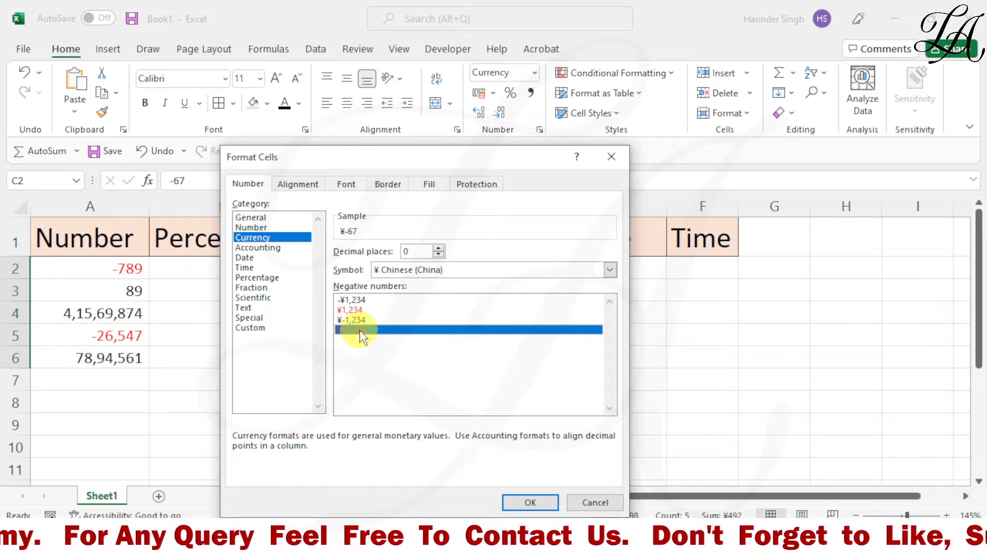
click(516, 504)
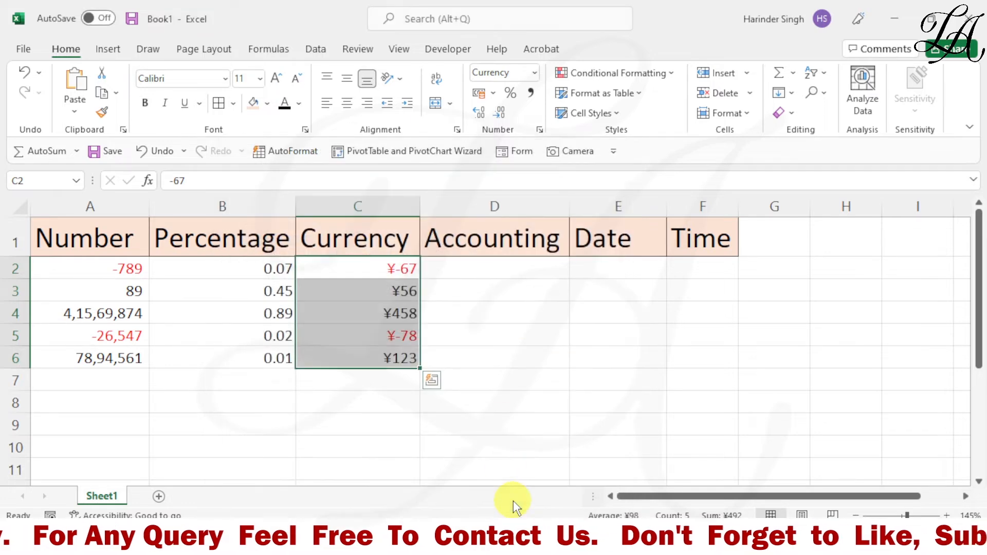
click(397, 405)
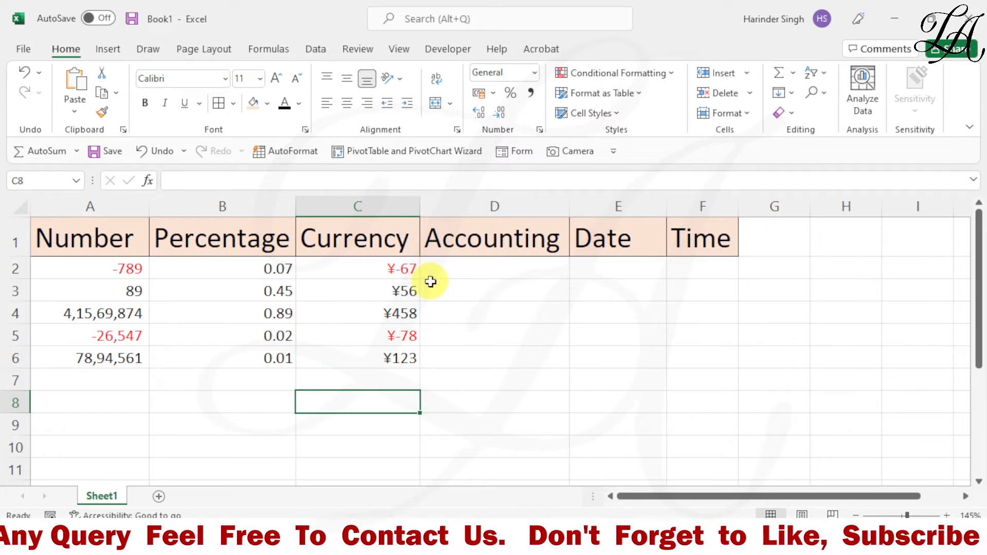
Fill cells D2 to D6 of the Accounting column with 45, 89, 42, 15 and 30.
click(477, 269)
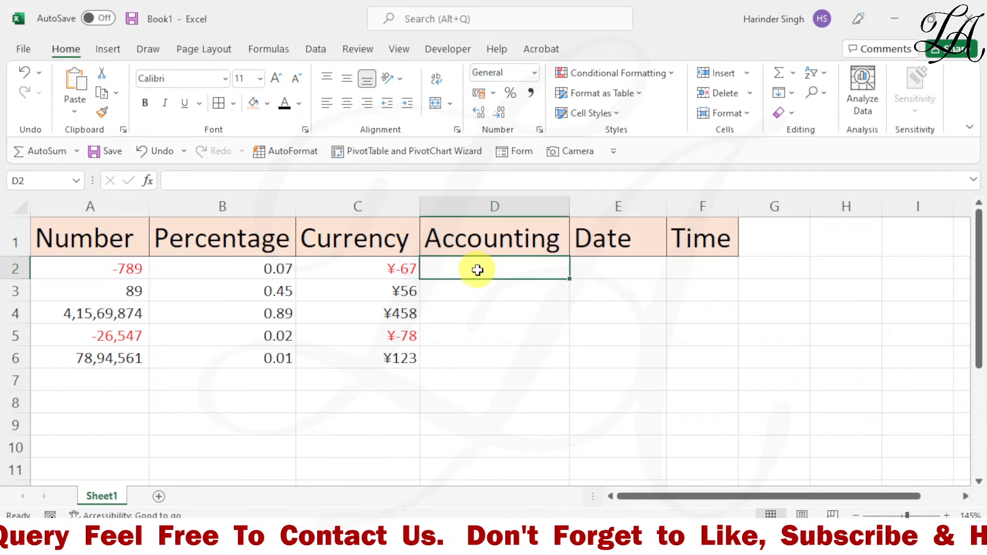
text(45)
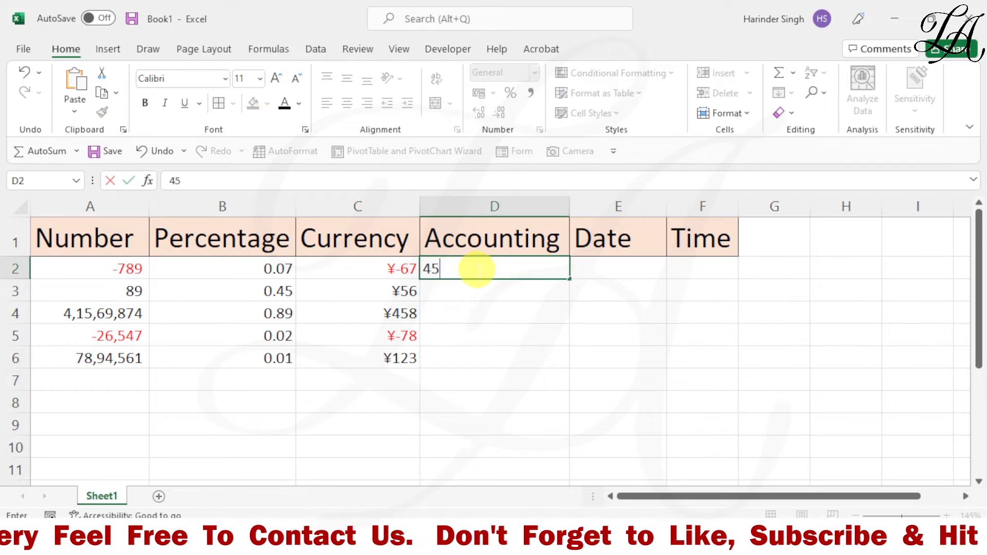
key(Return)
text(89)
key(Return)
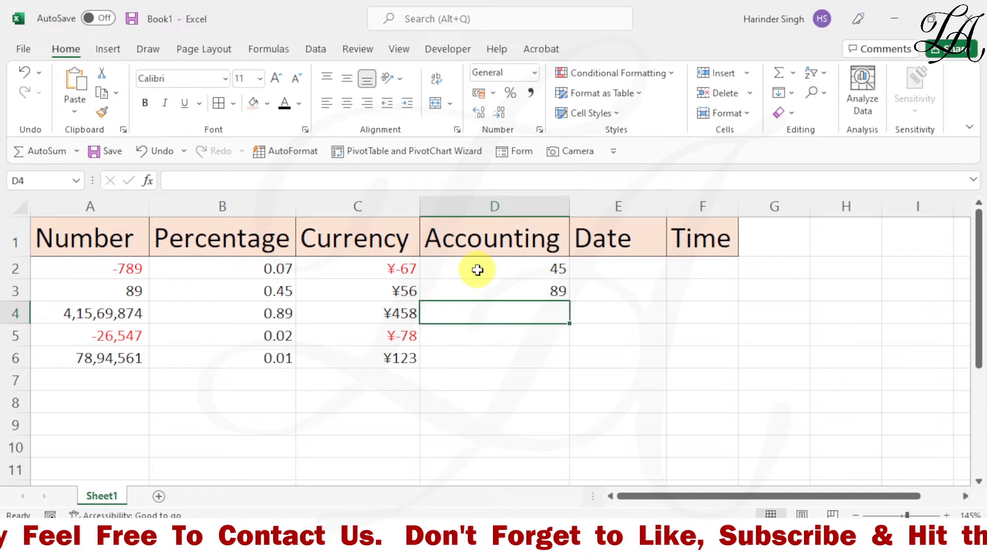
text(42)
key(Return)
text(15)
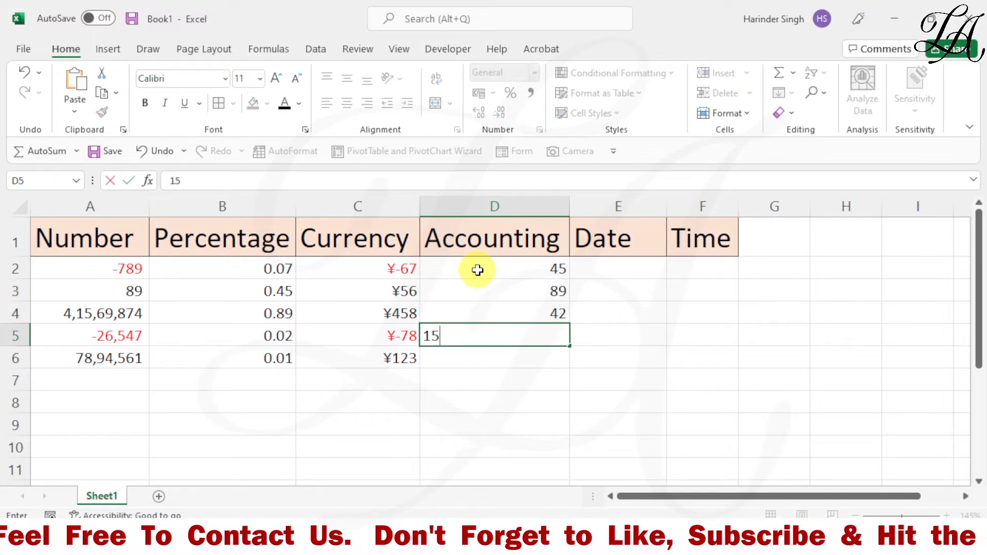
key(Return)
text(30)
key(Return)
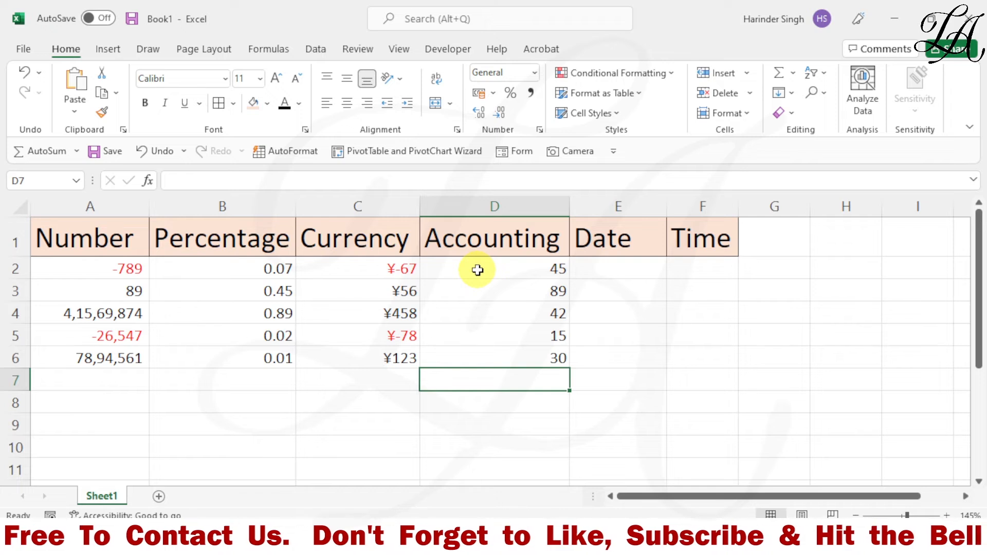
Choose the Accounting number format with 0 decimal places for the values in D2:D6.
drag(529, 266, 514, 365)
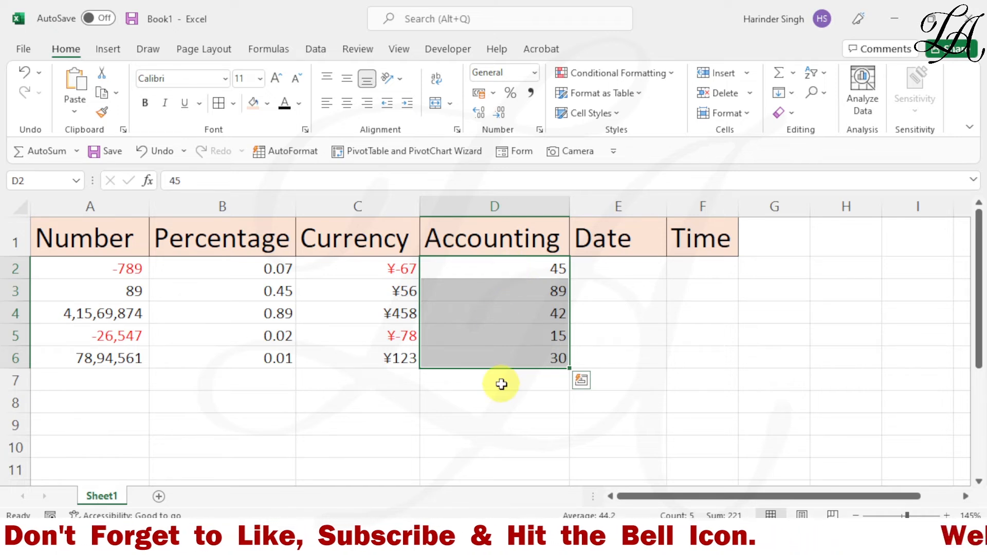
click(539, 129)
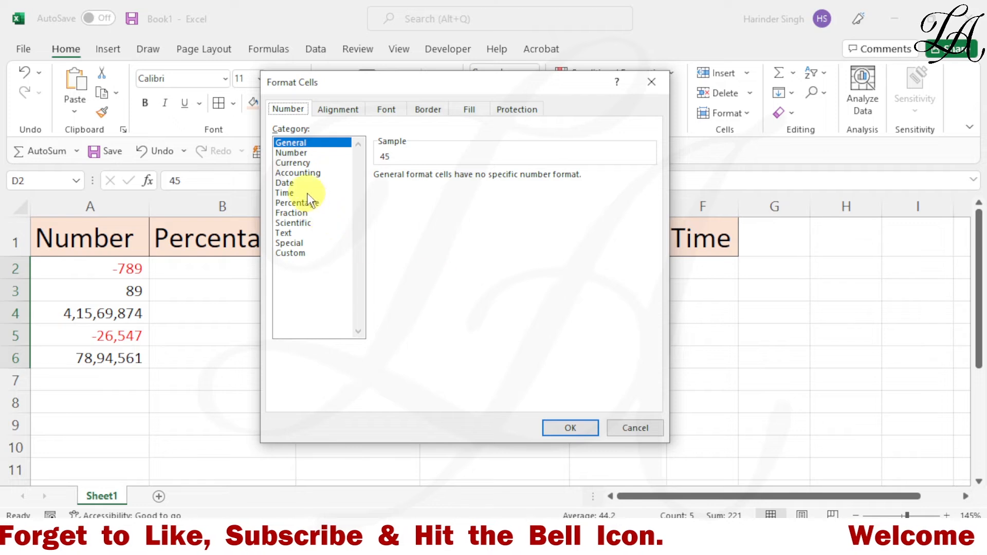
click(317, 173)
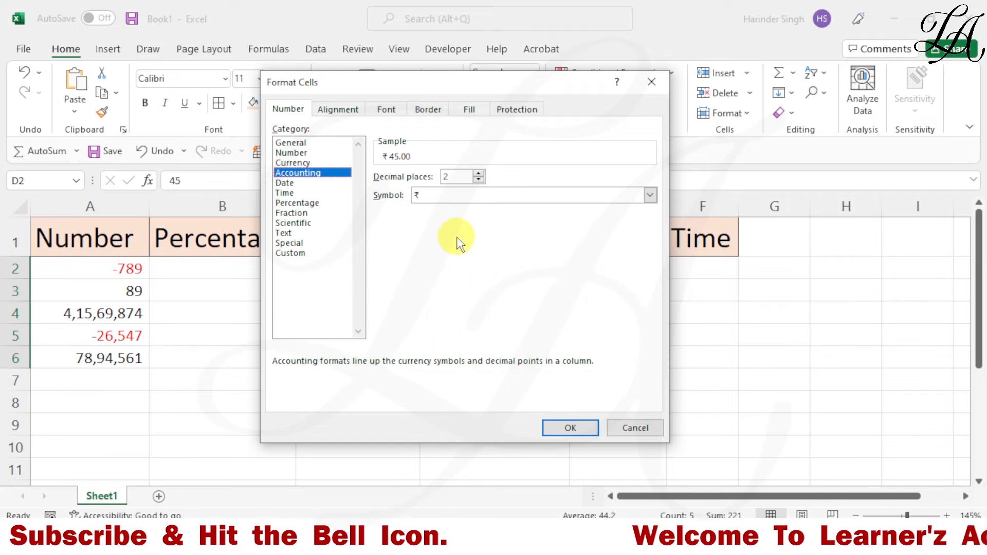
click(479, 180)
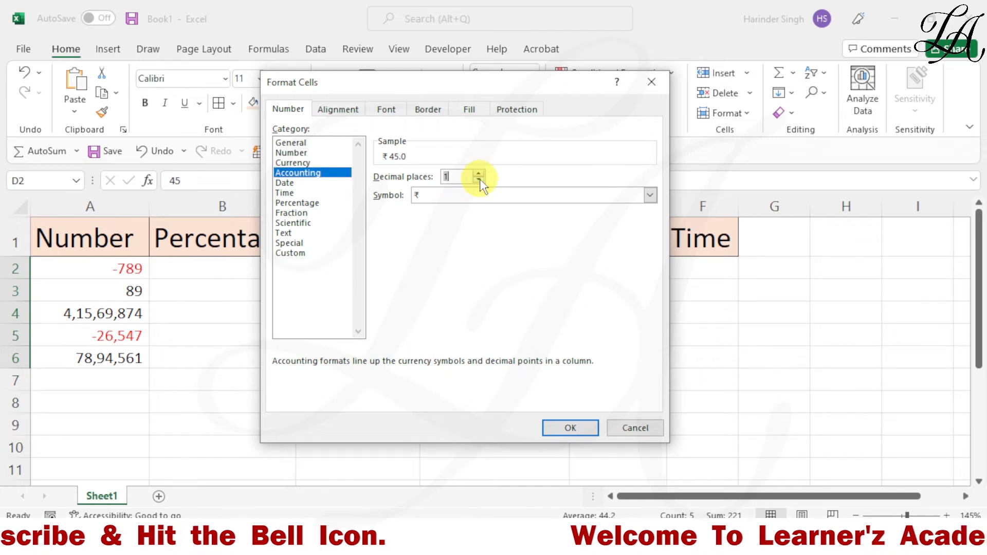
click(480, 180)
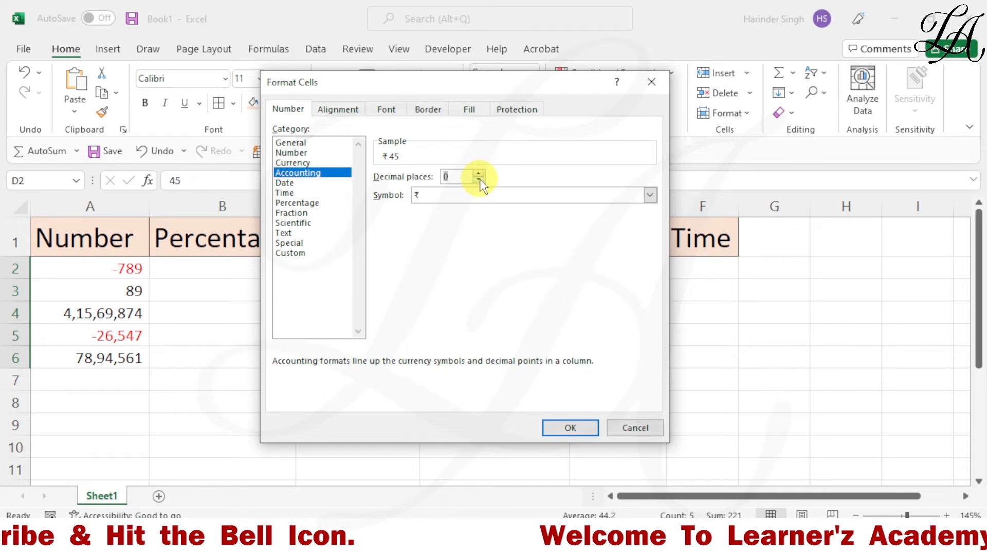
Set the accounting symbol to ฿ Thai and apply the format to D2:D6.
click(479, 194)
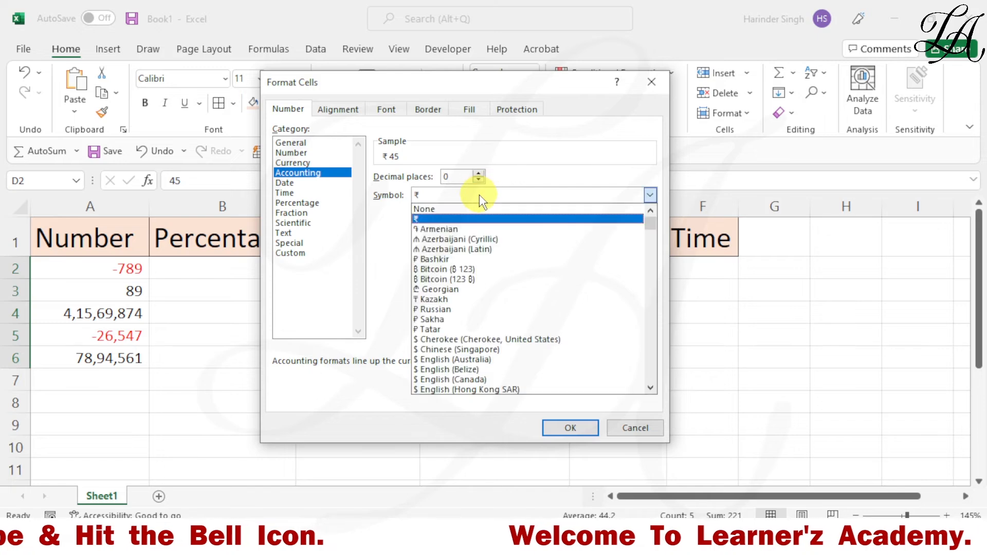
scroll(467, 316, down, 3)
scroll(467, 316, down, 12)
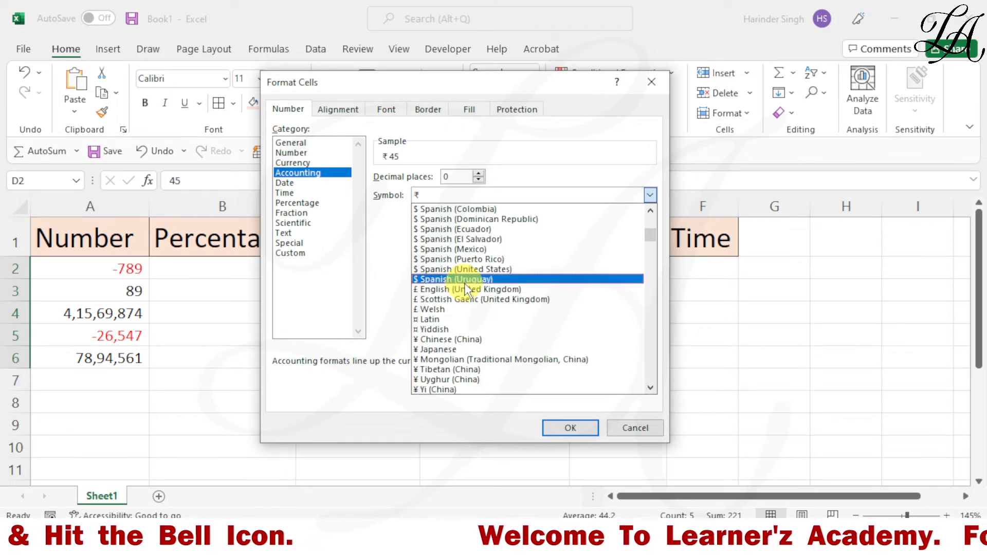
scroll(467, 291, down, 12)
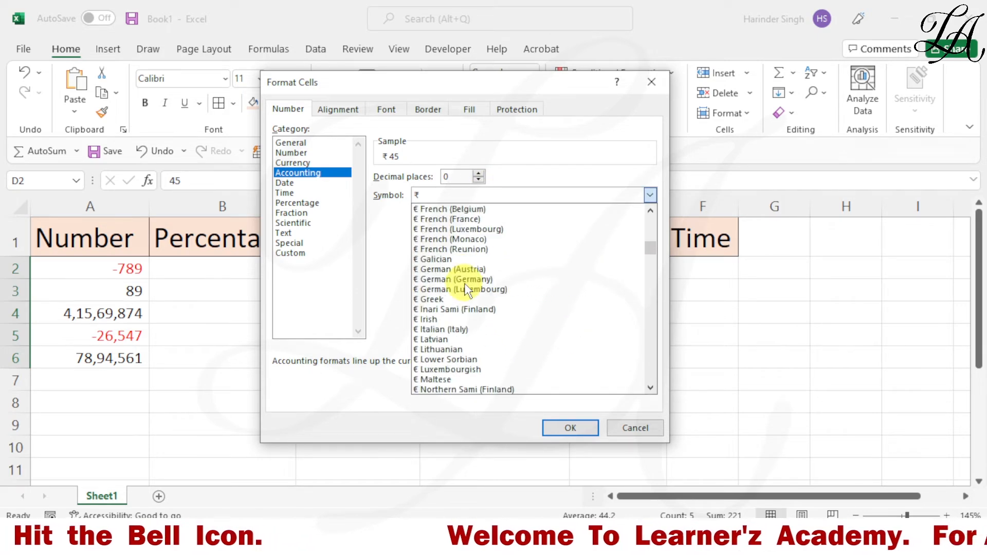
mouse_move(651, 248)
mouse_down()
mouse_move(644, 393)
mouse_move(650, 254)
mouse_up()
click(461, 228)
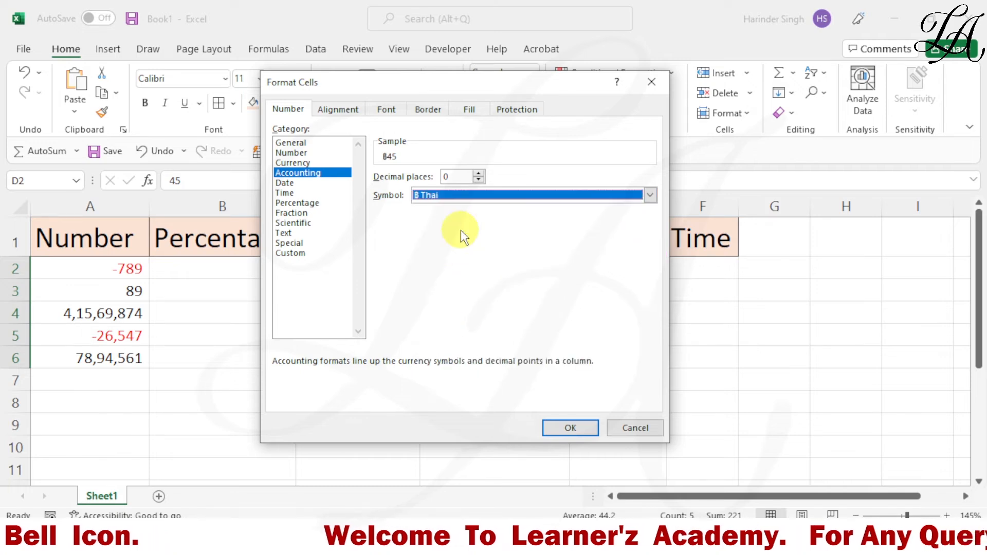
click(584, 430)
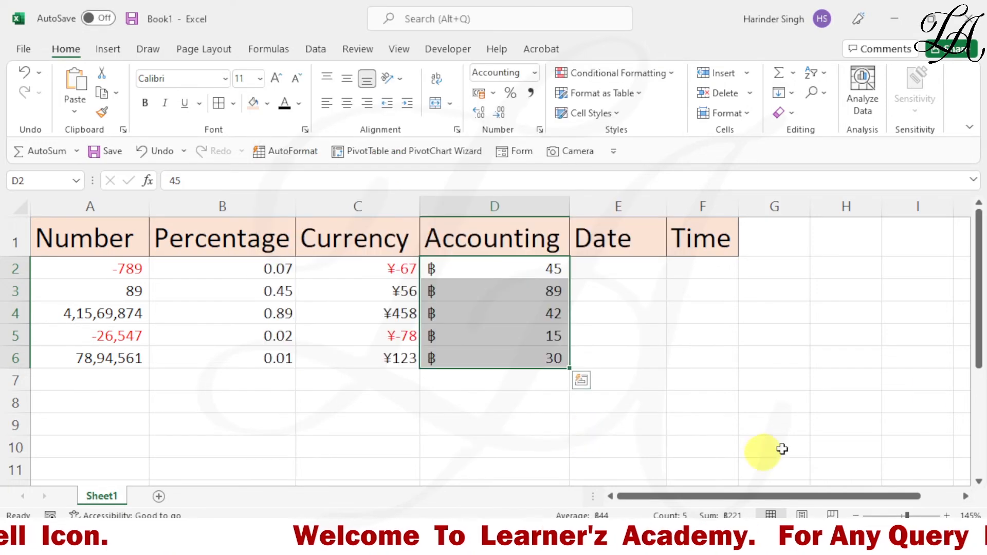
click(479, 384)
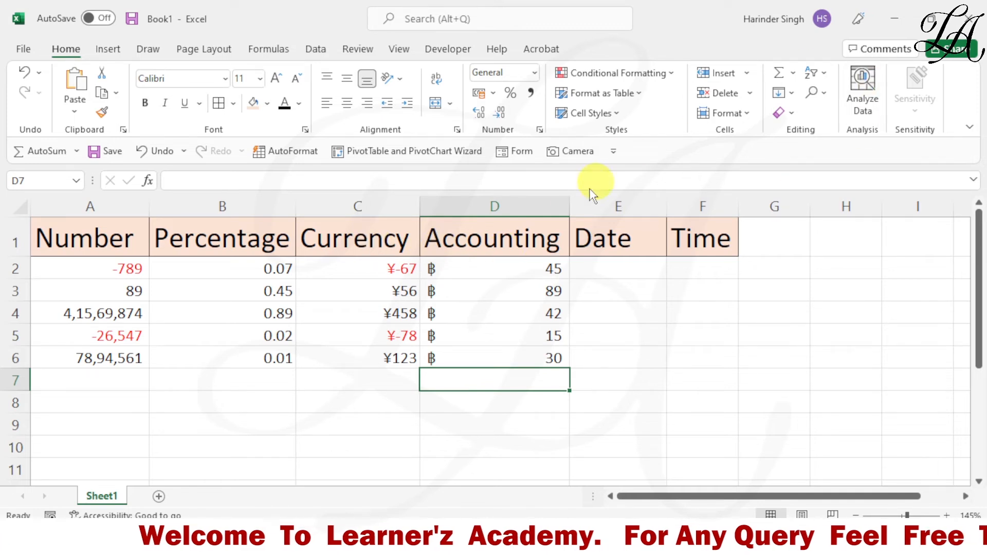
click(396, 268)
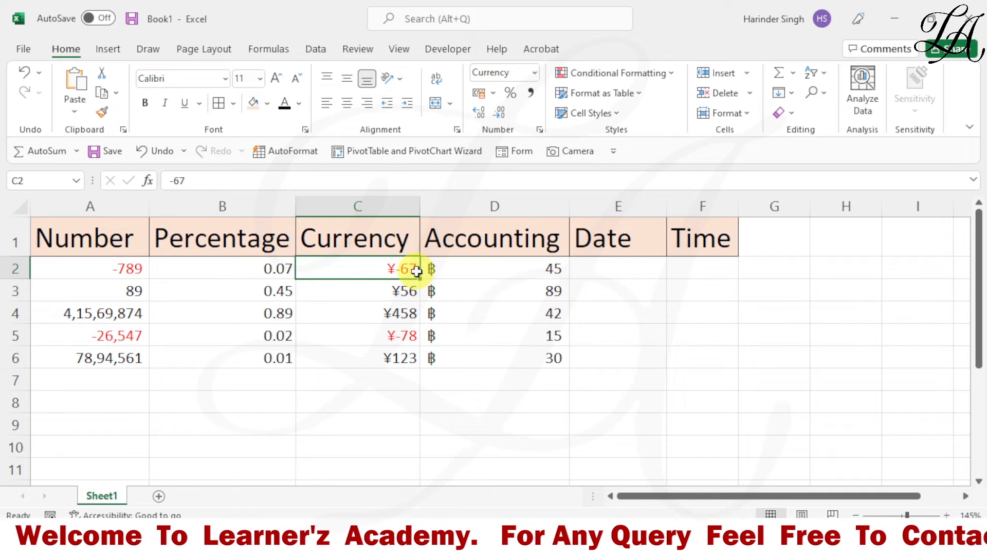
Replace the value in cell C3 of the Currency column with 0.
click(449, 272)
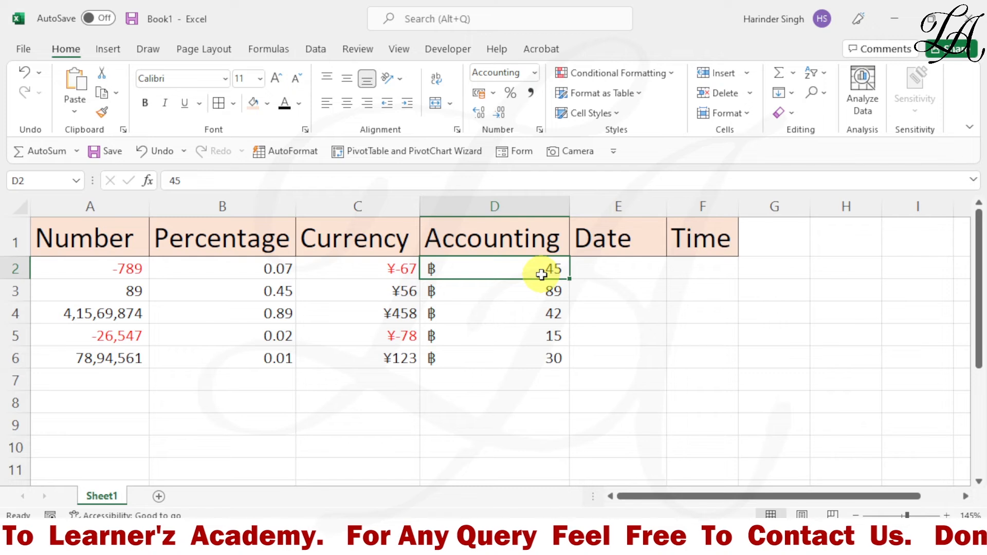
click(398, 293)
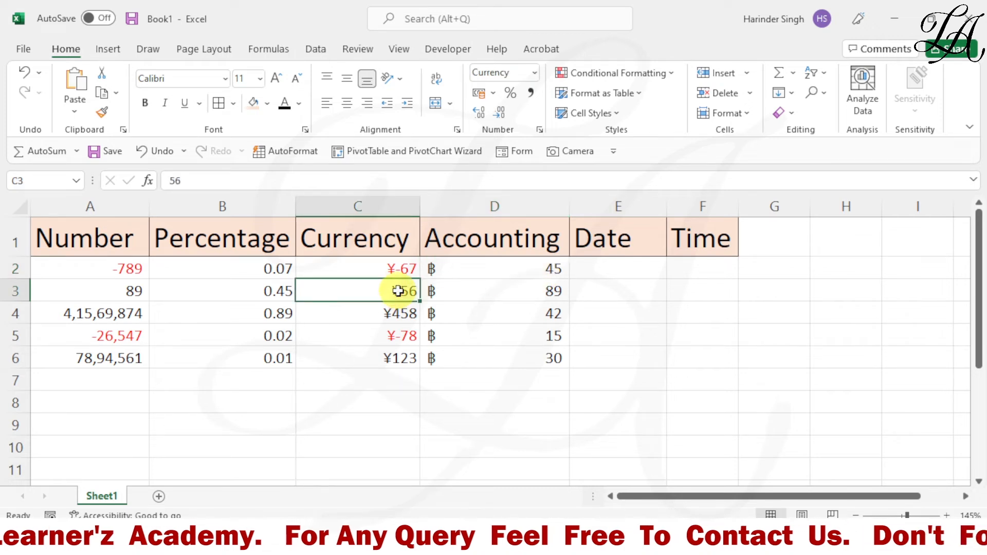
text(0)
key(Return)
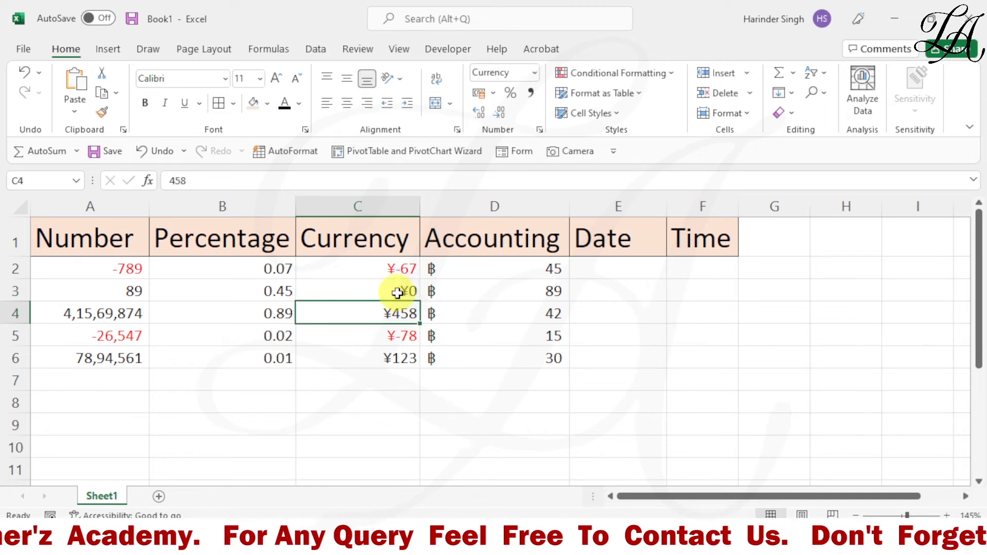
click(405, 291)
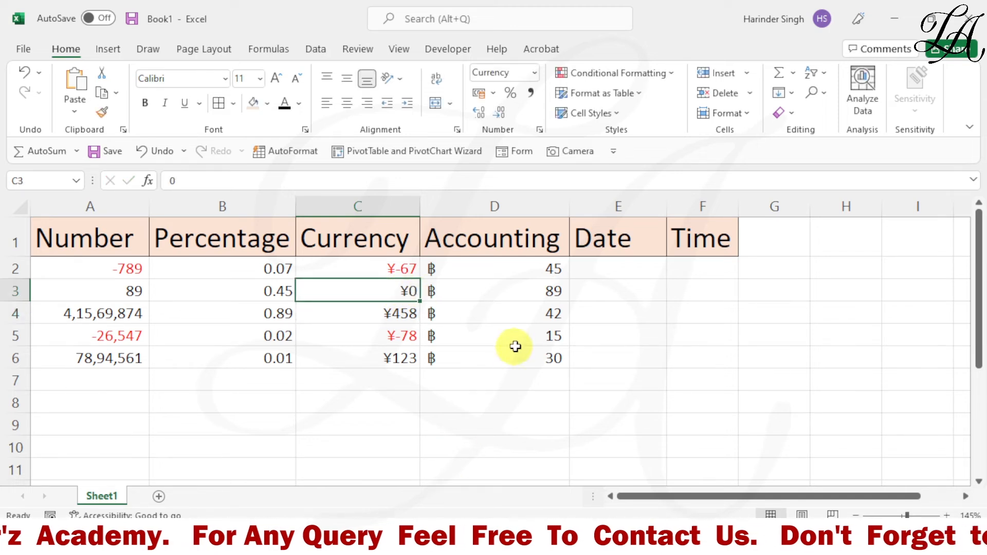
Replace the value in cell D4 of the Accounting column with 0 to compare its zero display with Currency.
click(525, 319)
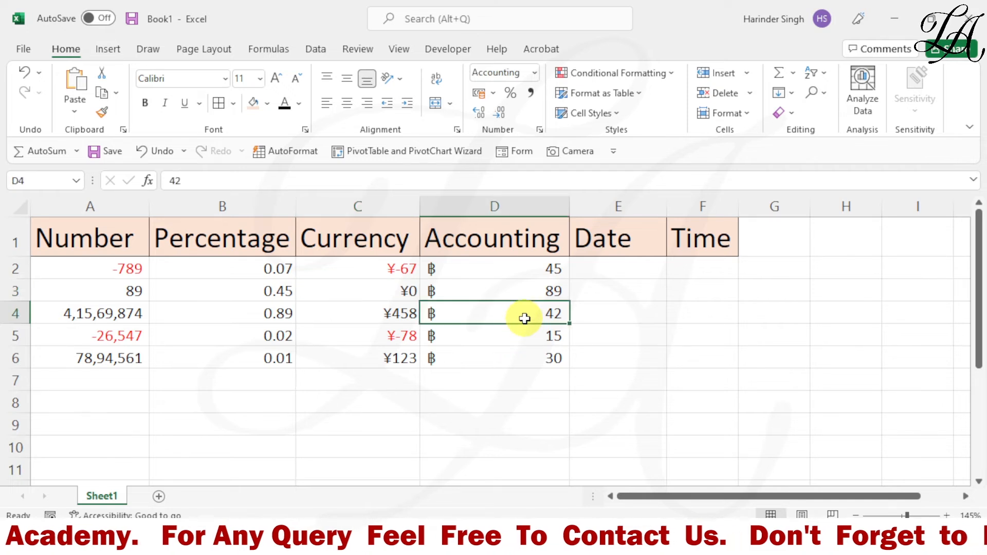
text(0)
key(Return)
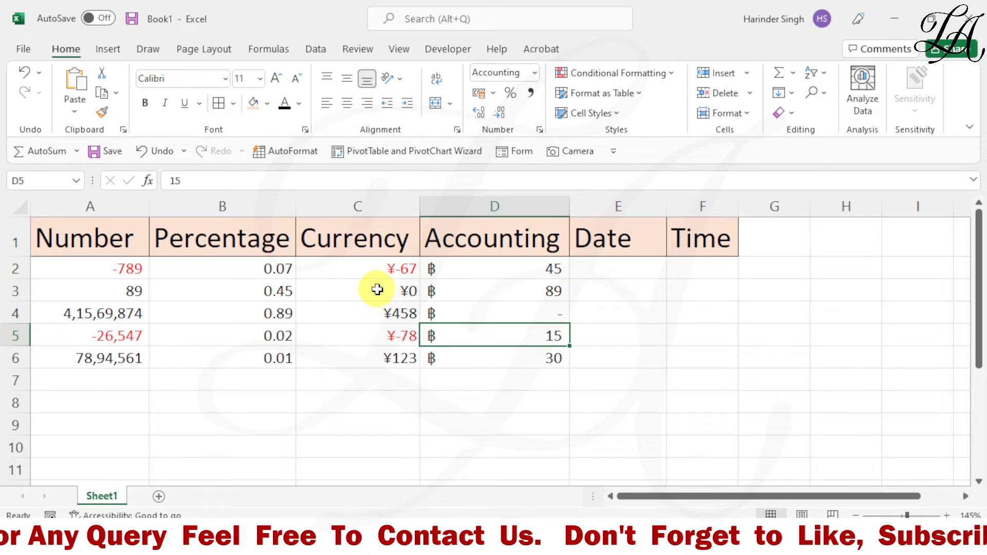
click(489, 313)
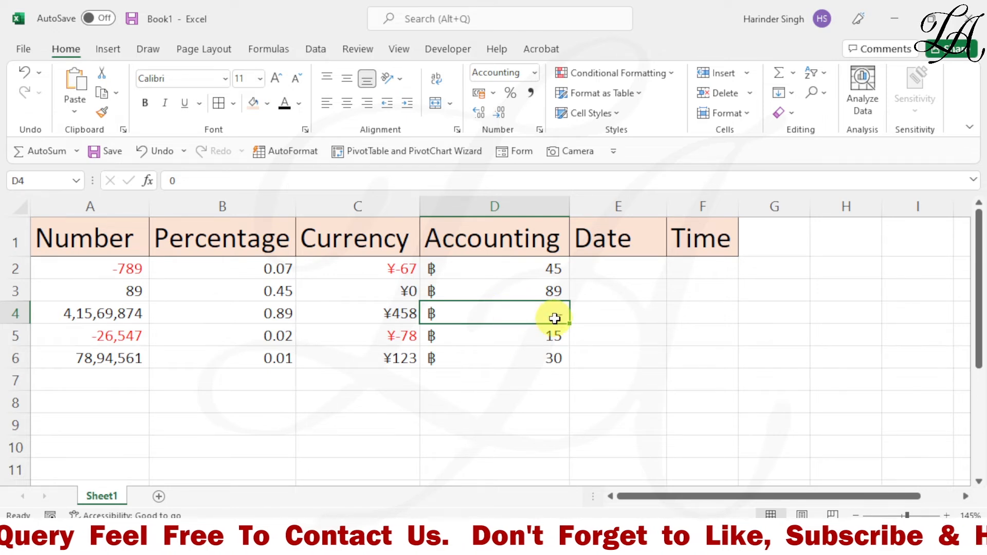
click(410, 340)
click(510, 335)
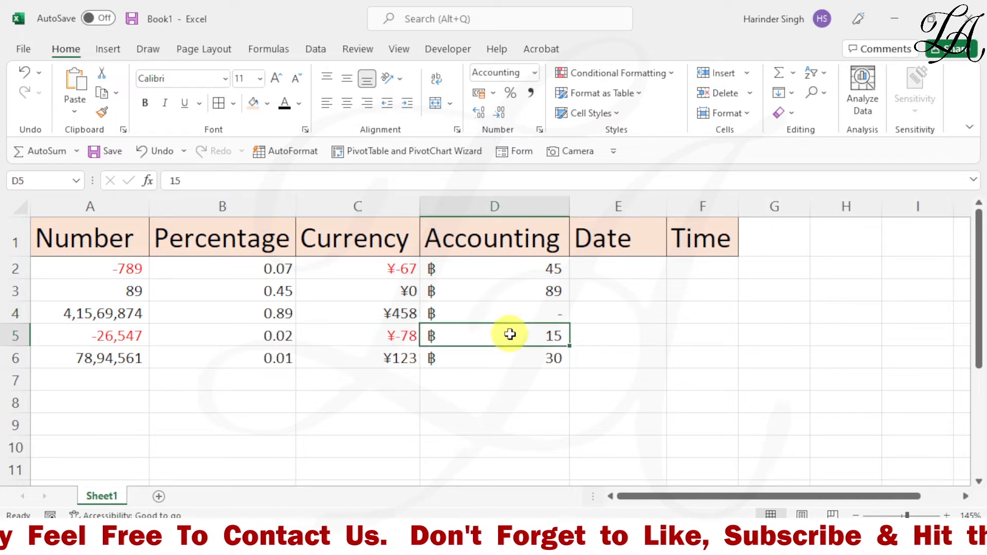